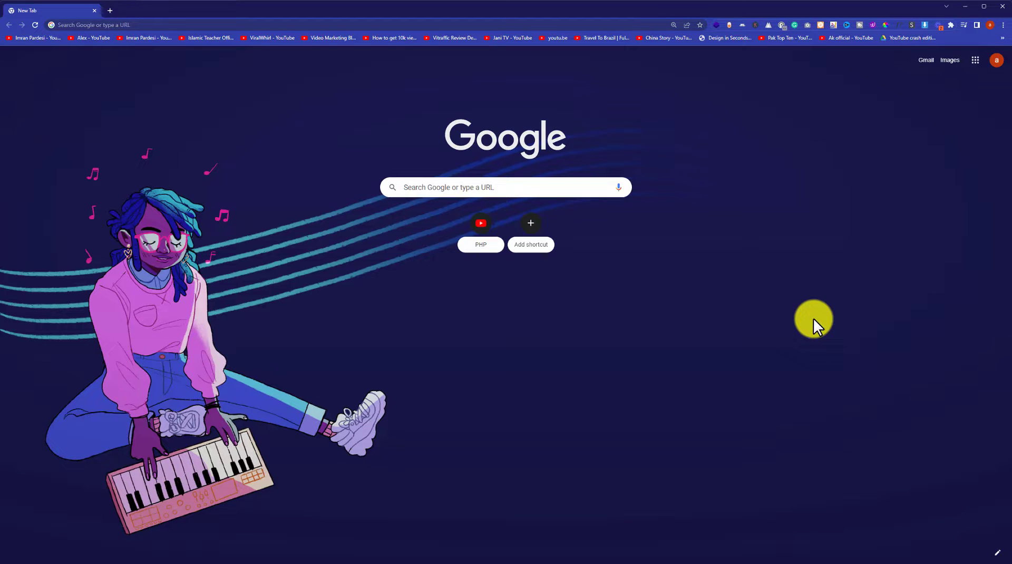
# Load the atharbashir.agency WordPress admin login page in Chrome.
pyautogui.write('atharbashir.agency/wor')
pyautogui.press('Down')
pyautogui.press('Down')
pyautogui.press('Down')
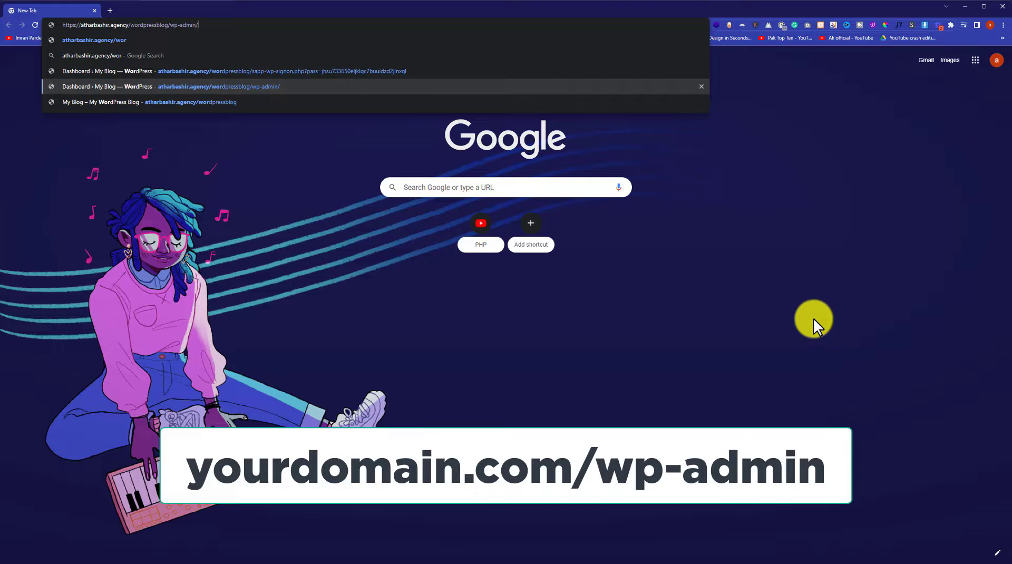
pyautogui.press('Return')
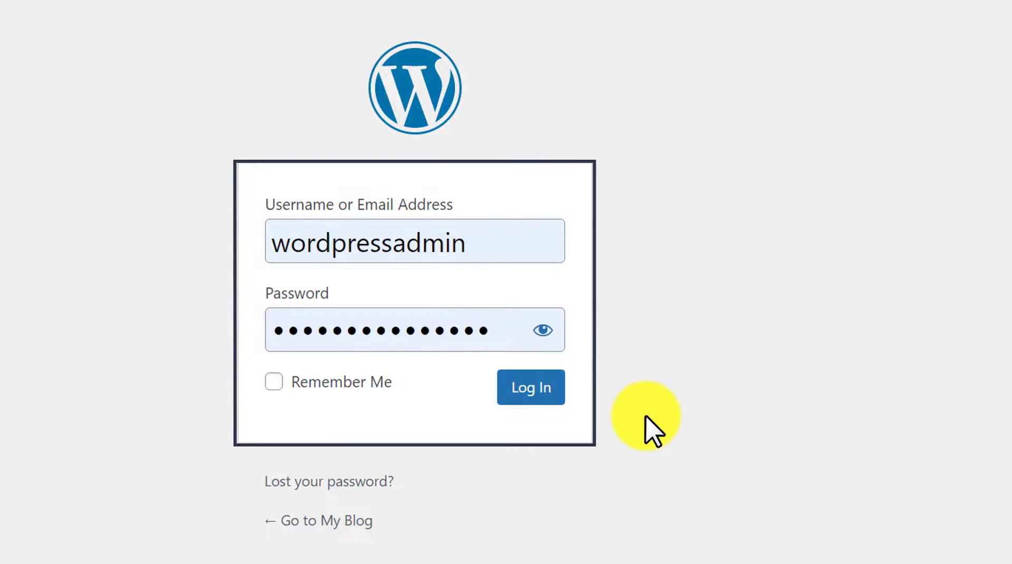
# Log in to WordPress with the prefilled username and password.
pyautogui.click(537, 398)
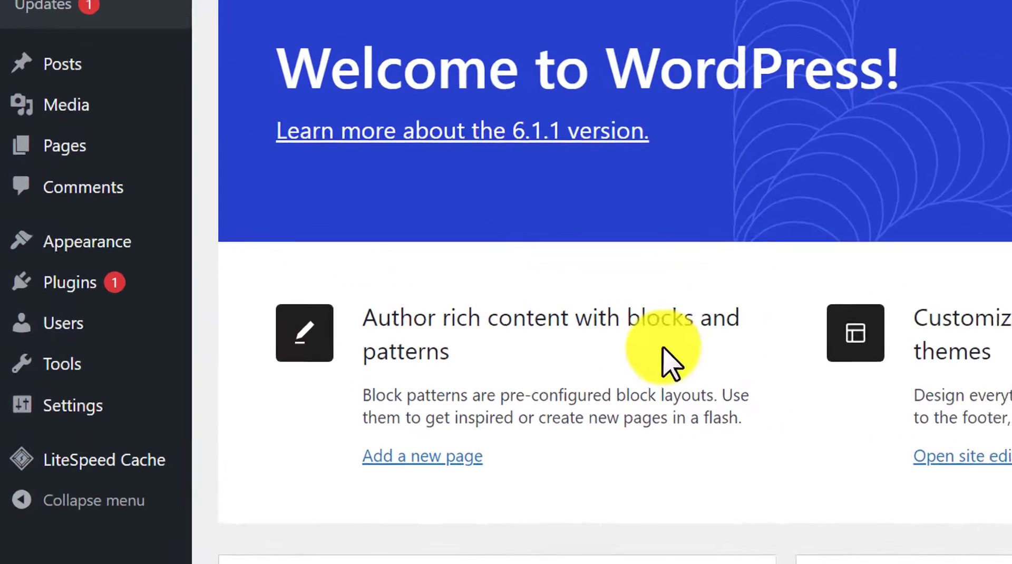
pyautogui.moveTo(88, 242)
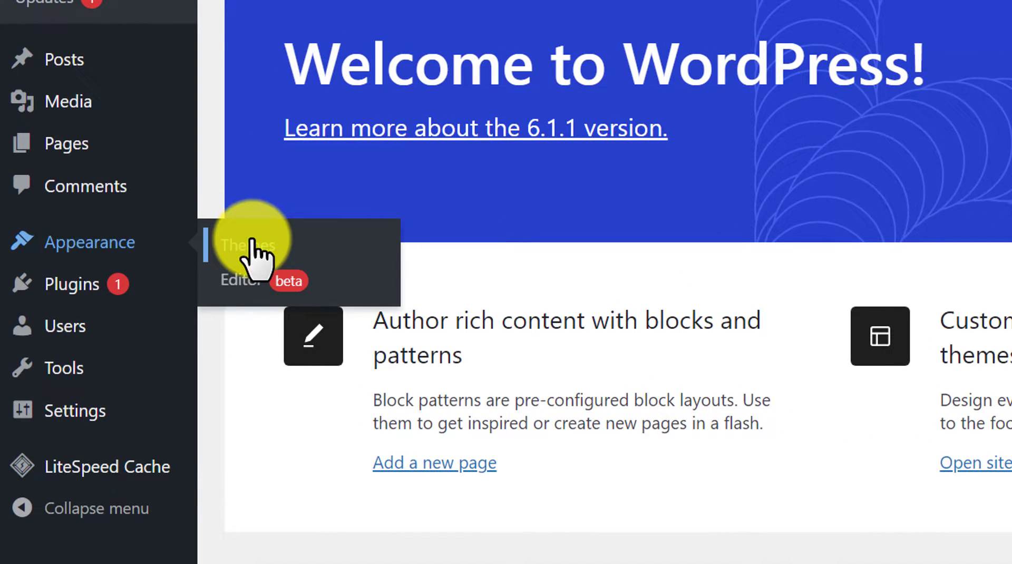
# Go to Appearance > Themes to see the installed themes.
pyautogui.click(253, 242)
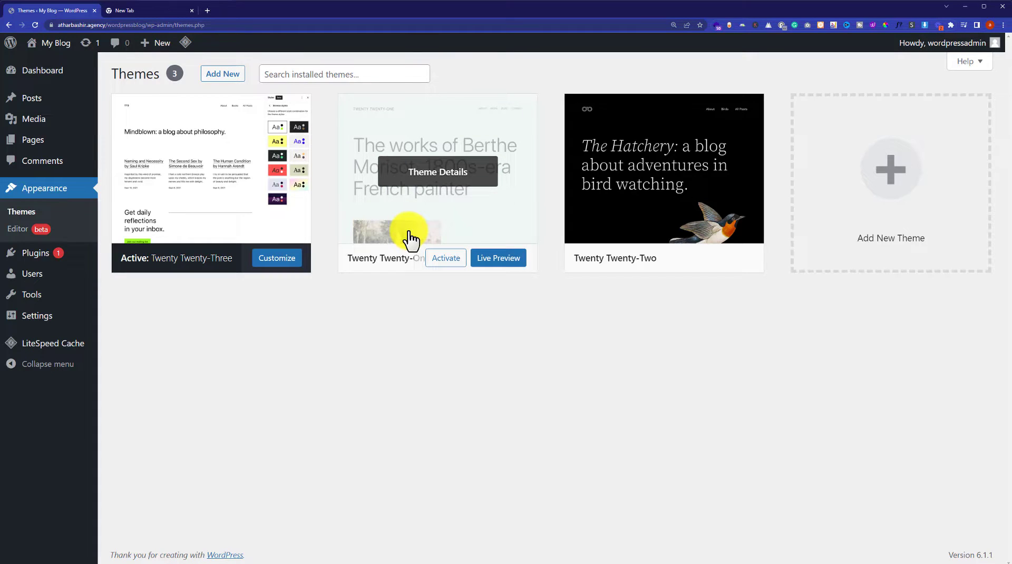
# Find the Astra theme in the Add Themes gallery and install it.
pyautogui.click(231, 84)
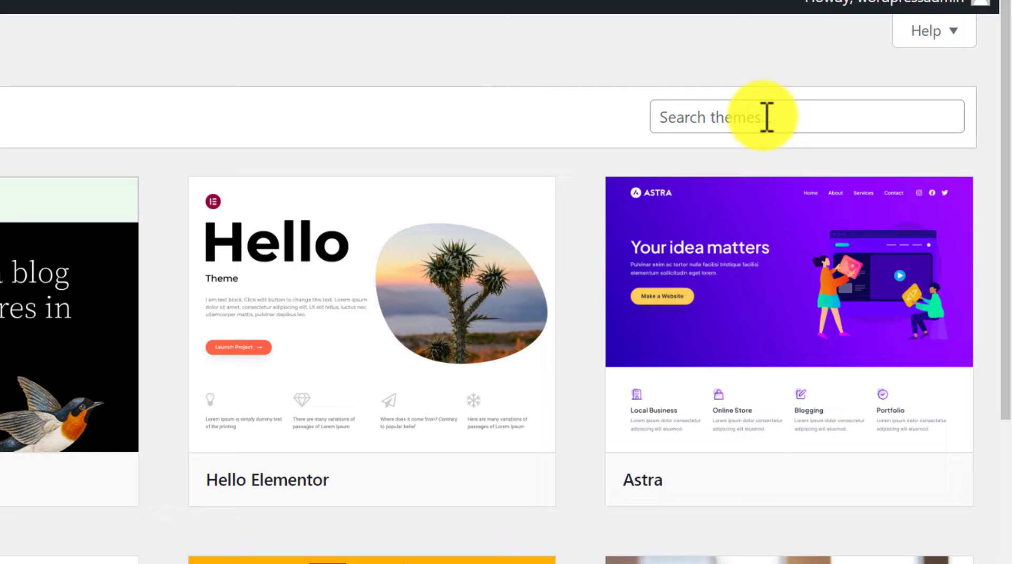
pyautogui.click(766, 118)
pyautogui.click(540, 104)
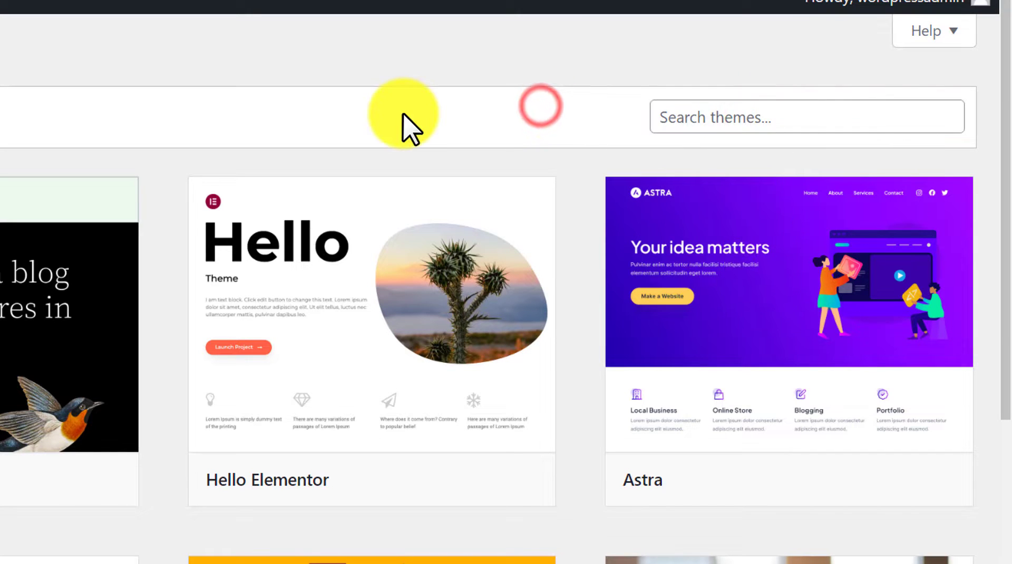
pyautogui.moveTo(748, 269)
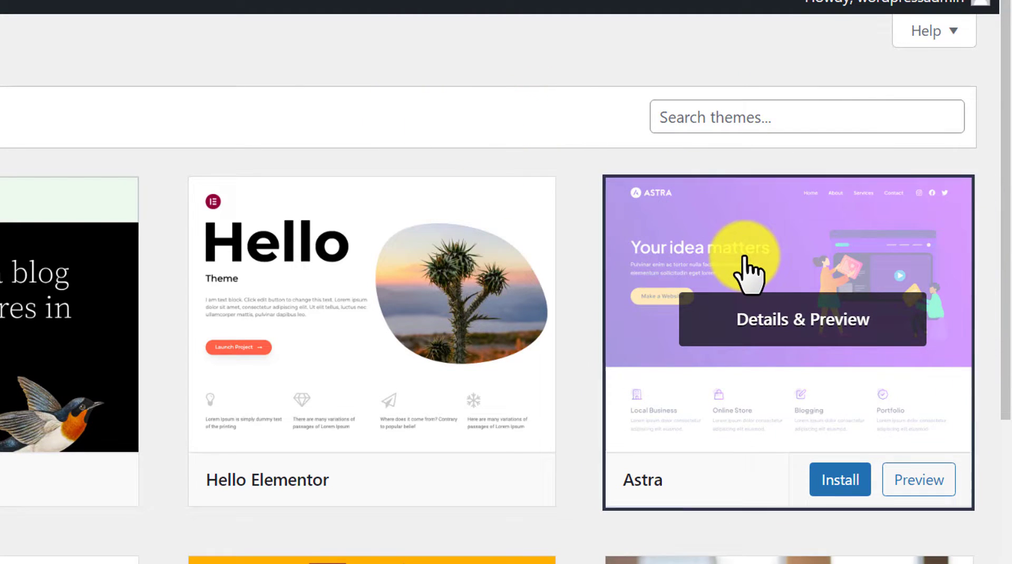
pyautogui.click(850, 484)
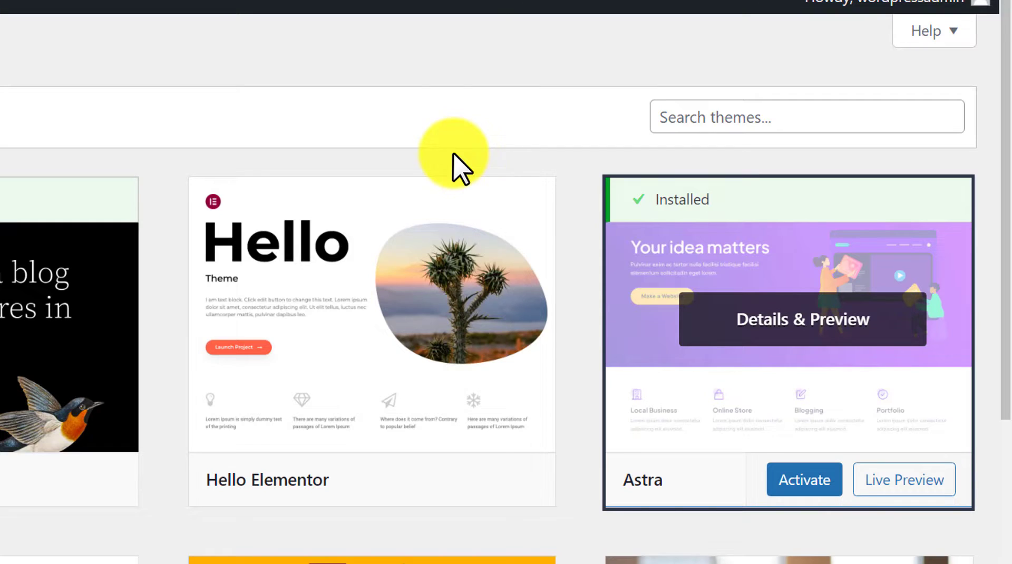
# Activate Astra and follow its Get Started link from the welcome notice.
pyautogui.click(814, 485)
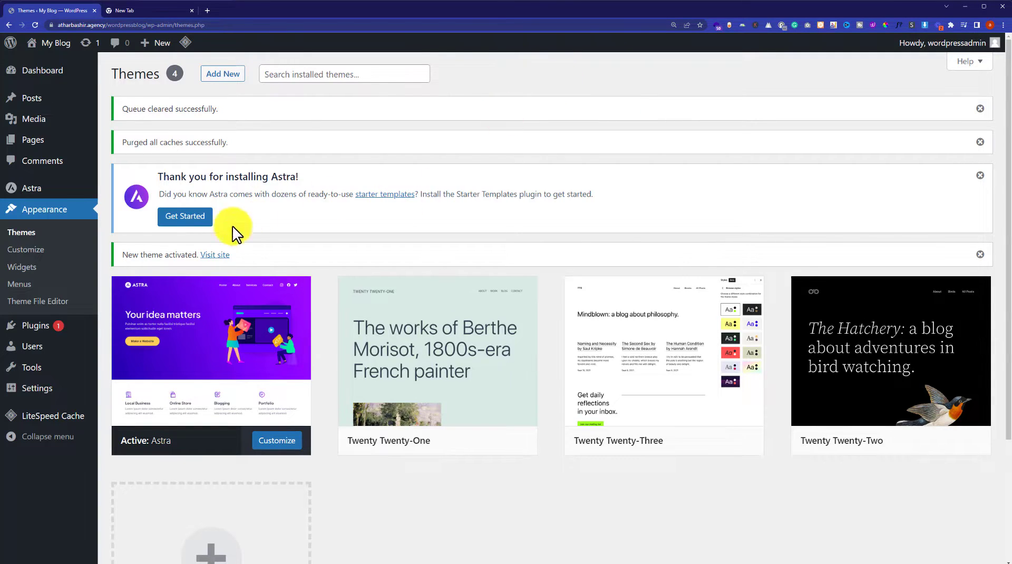
pyautogui.click(180, 221)
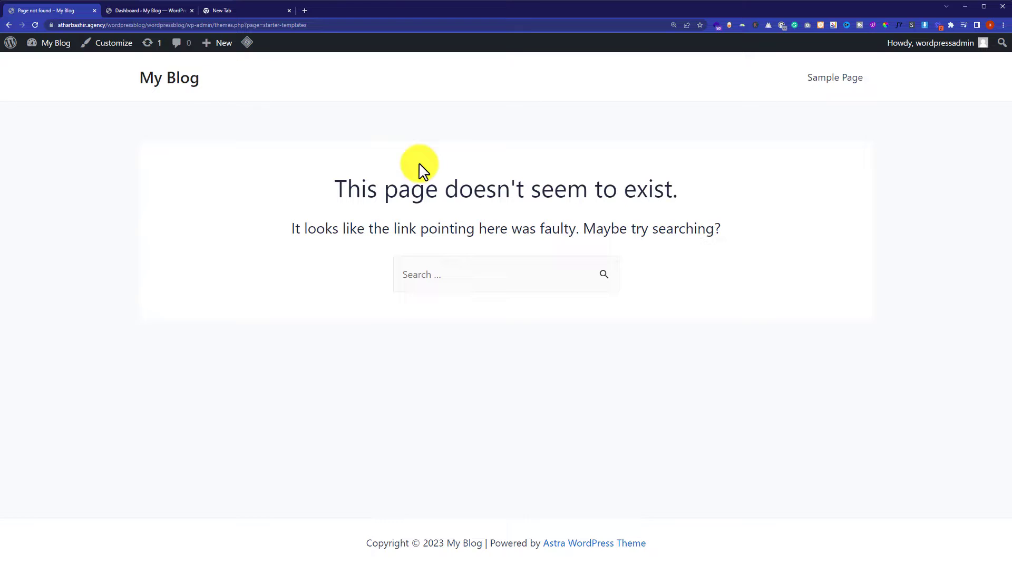
# Back in the Dashboard tab, go to Appearance > Starter Templates.
pyautogui.click(142, 11)
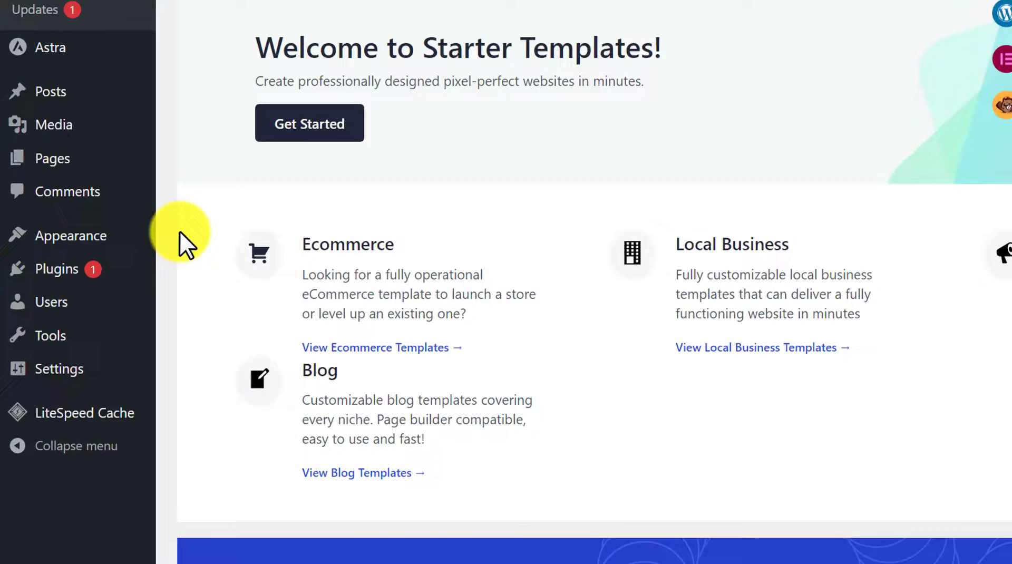
pyautogui.moveTo(127, 199)
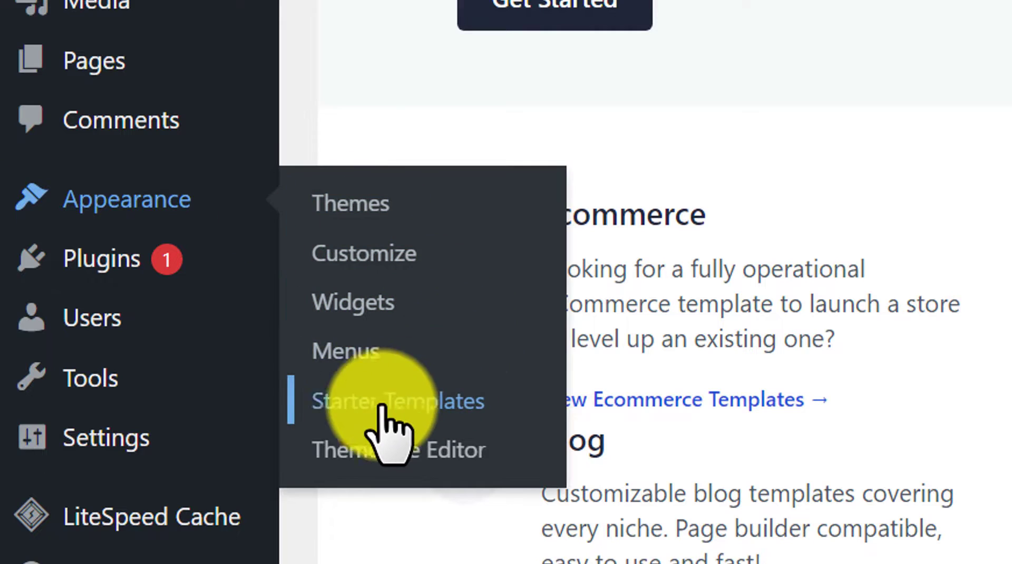
pyautogui.click(340, 399)
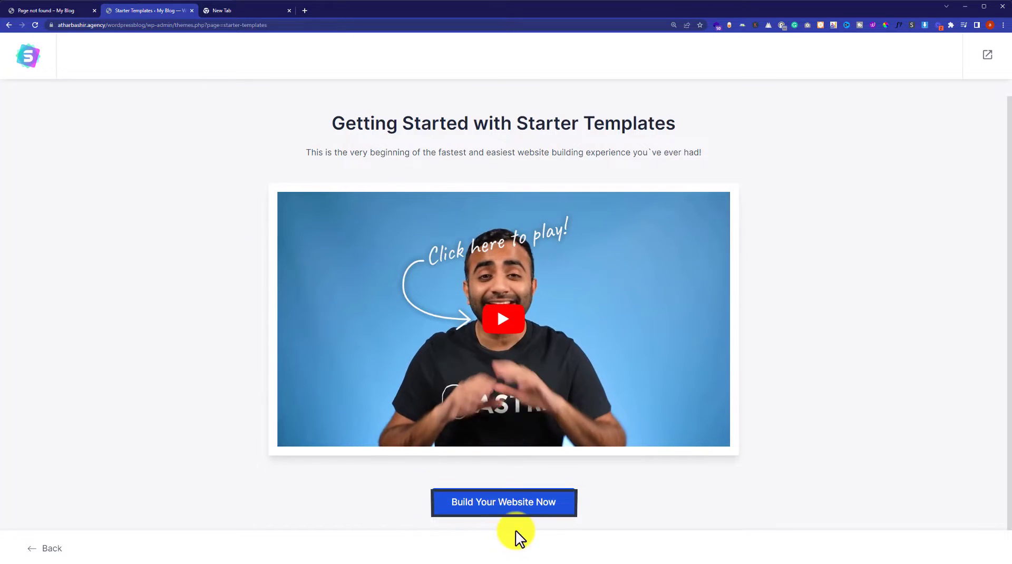
# Start building the website and choose Elementor as the page builder.
pyautogui.click(504, 507)
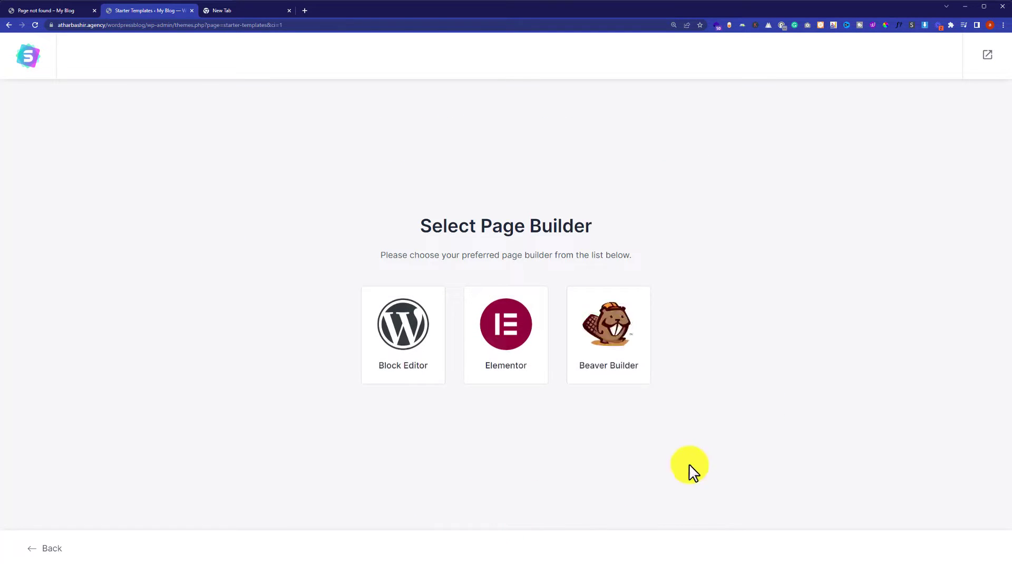
pyautogui.click(507, 356)
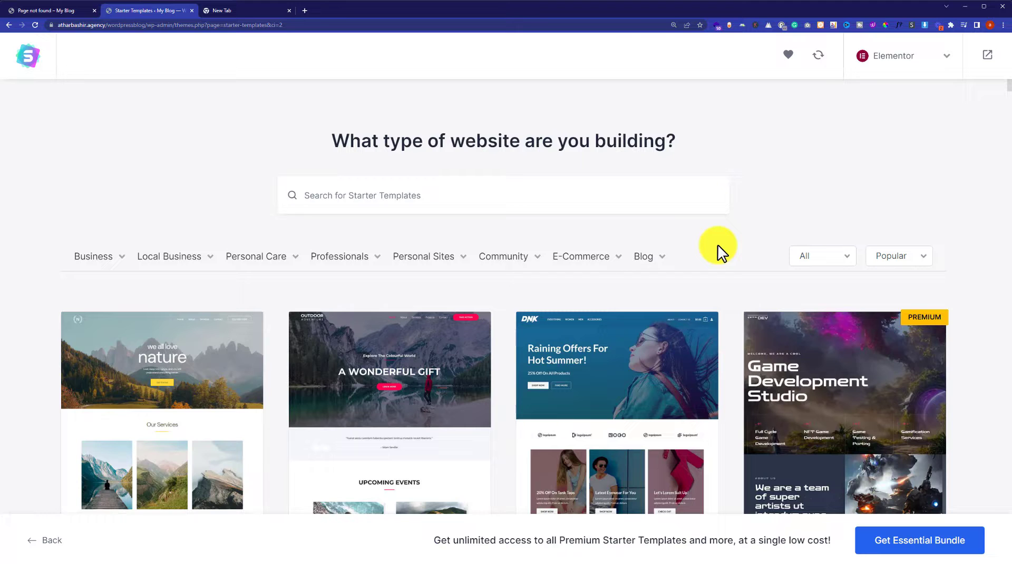
# Select the Outdoor Adventure template card from the gallery.
pyautogui.click(425, 375)
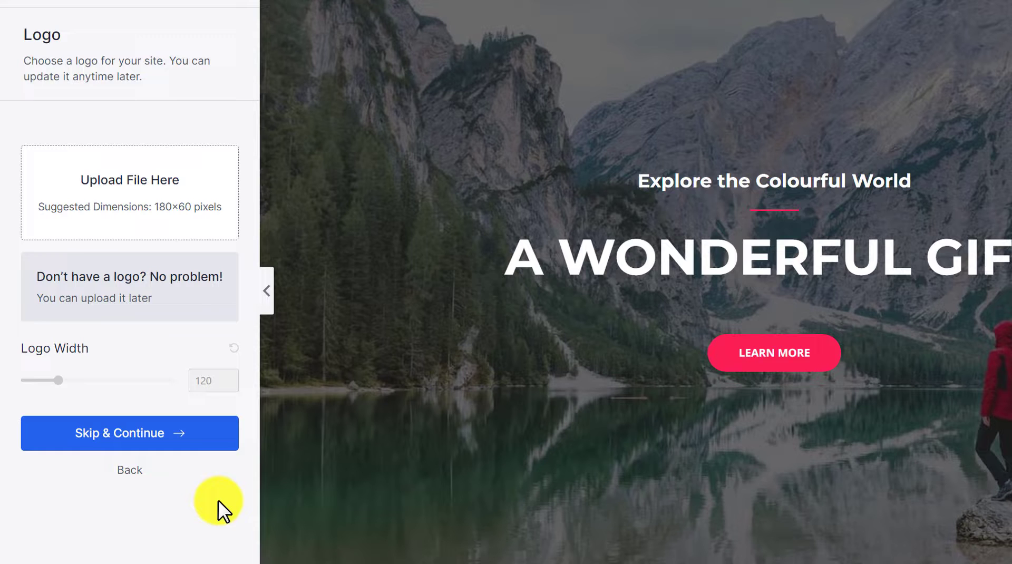
# Skip the logo, then apply the purple palette and the second font pairing.
pyautogui.click(139, 436)
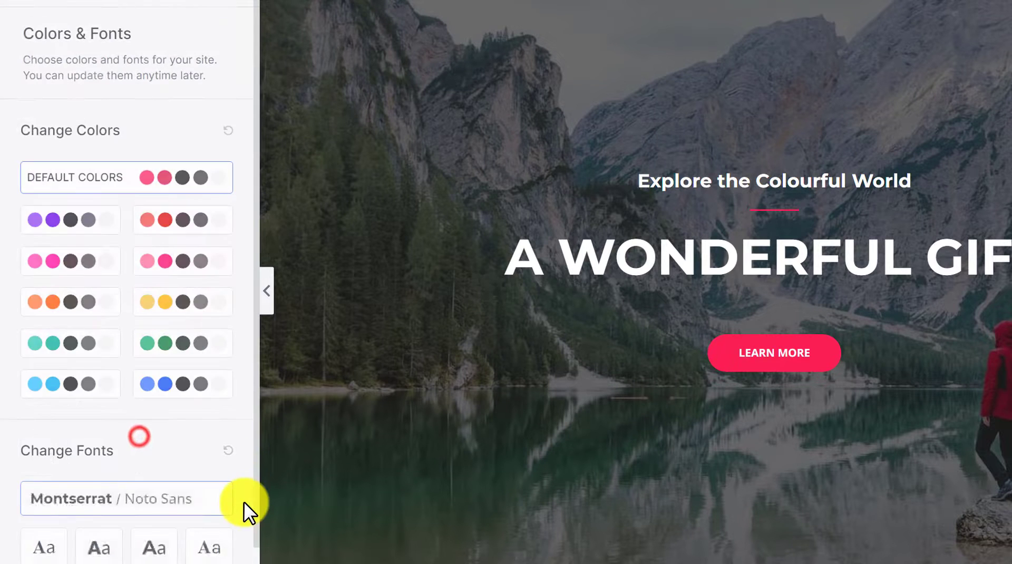
pyautogui.click(74, 217)
pyautogui.scroll(-2, 206, 422)
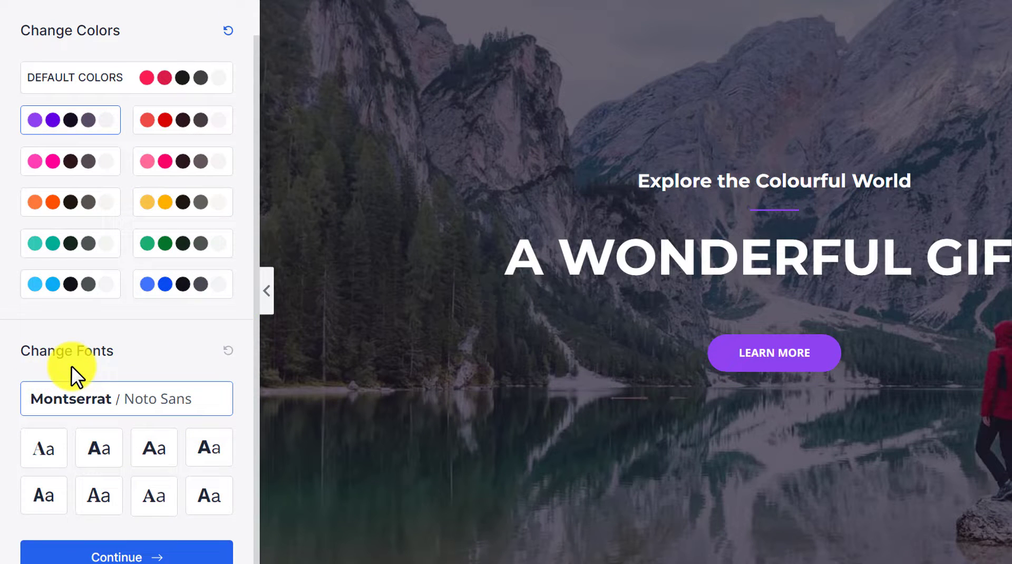
pyautogui.click(100, 456)
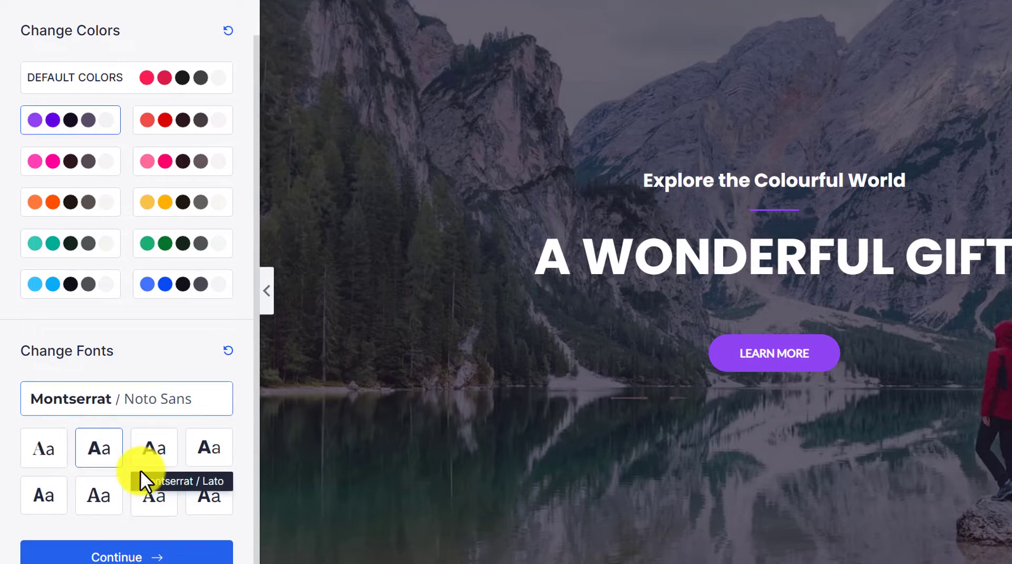
# Submit the final details form to build and view the Outdoor Adventure site.
pyautogui.click(115, 557)
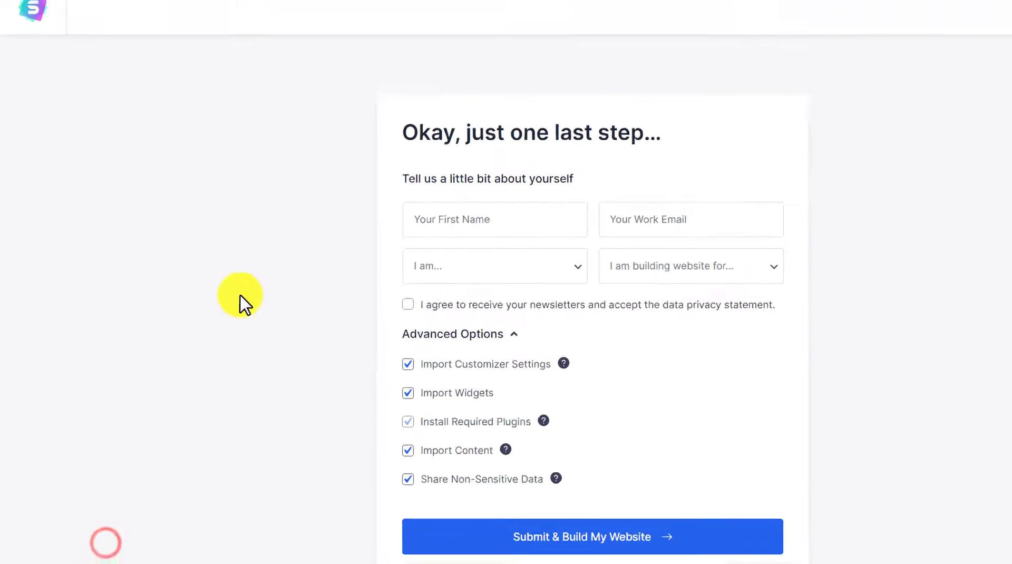
pyautogui.click(430, 482)
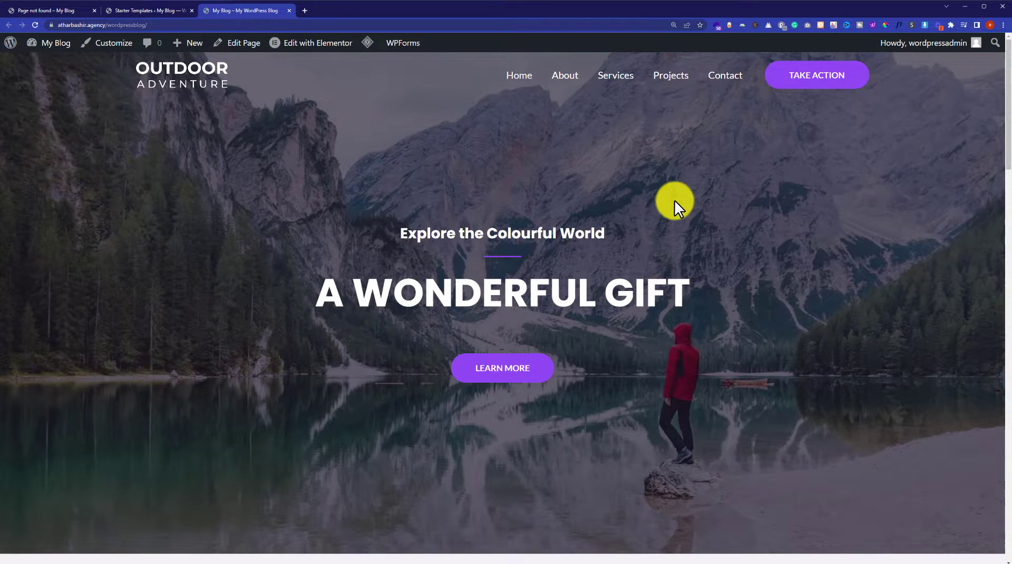
pyautogui.scroll(-4, 684, 194)
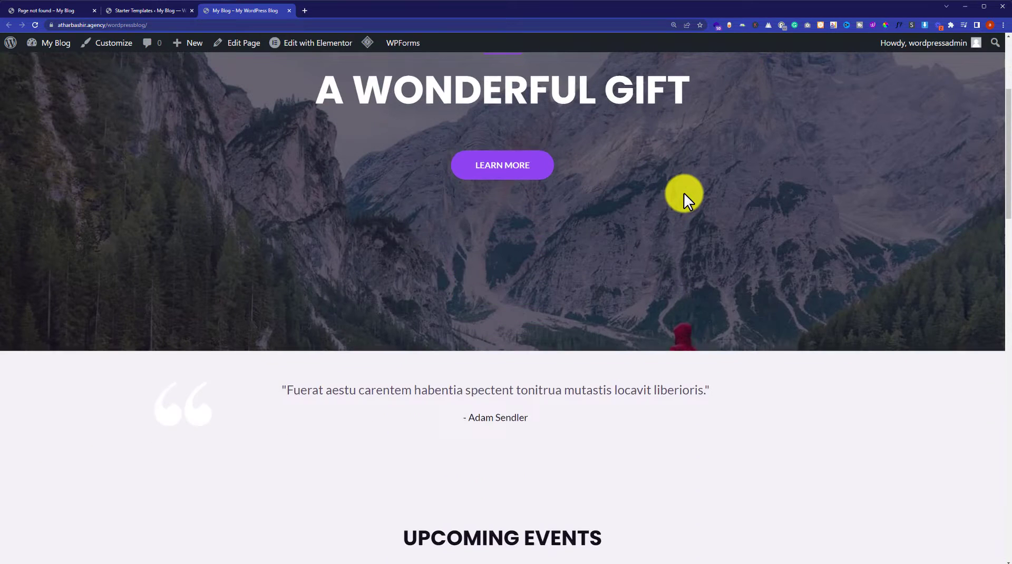
pyautogui.scroll(-1, 684, 194)
pyautogui.scroll(-2, 685, 194)
pyautogui.scroll(-2, 684, 194)
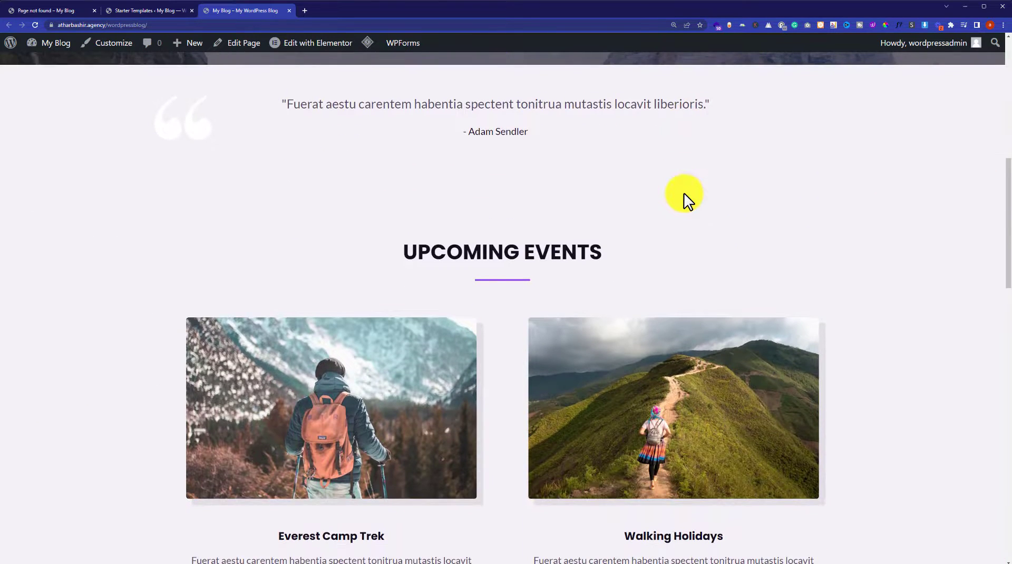
pyautogui.scroll(-4, 684, 194)
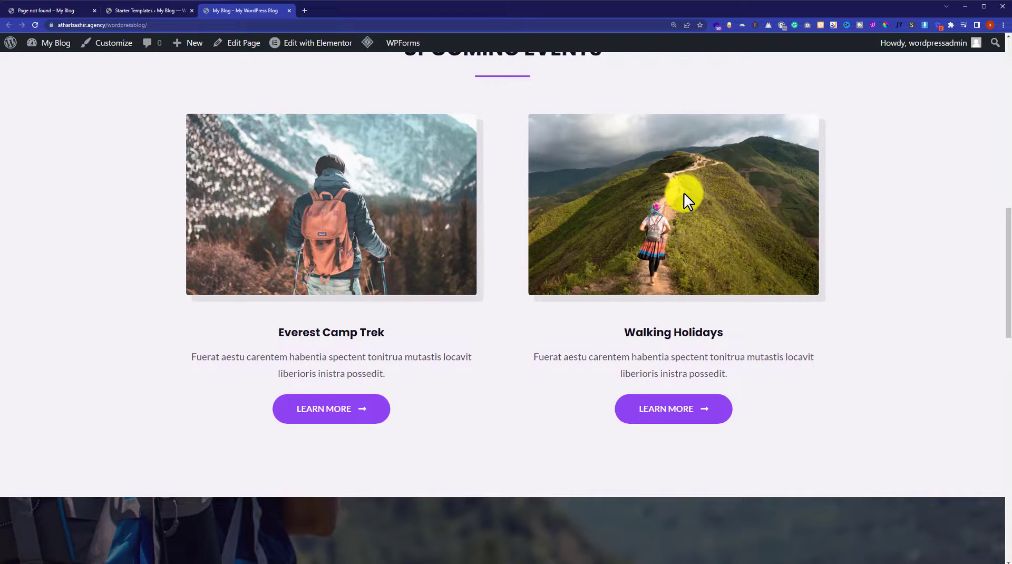